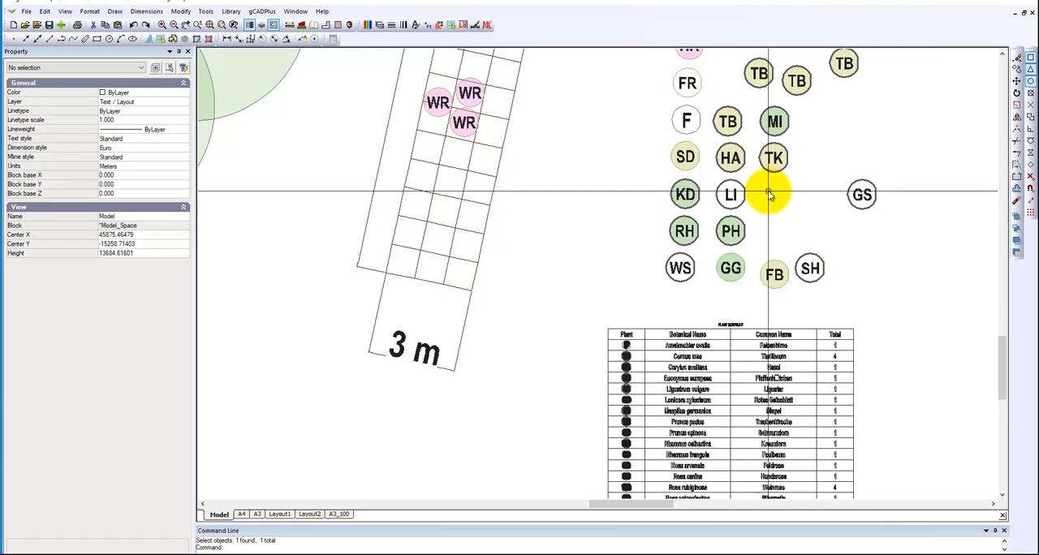
Inspect the block properties and plant names of the FB and SH plant symbols above the plant schedule.
left_click(775, 274)
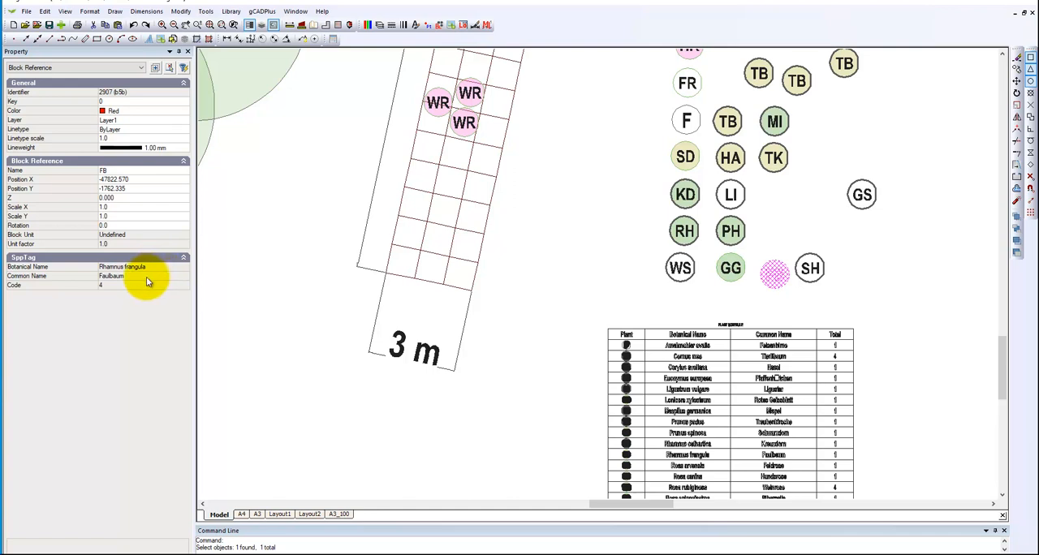
key("Escape")
left_click_drag(600, 286, 701, 300)
scroll(783, 286, "up", 4)
scroll(783, 285, "up", 1)
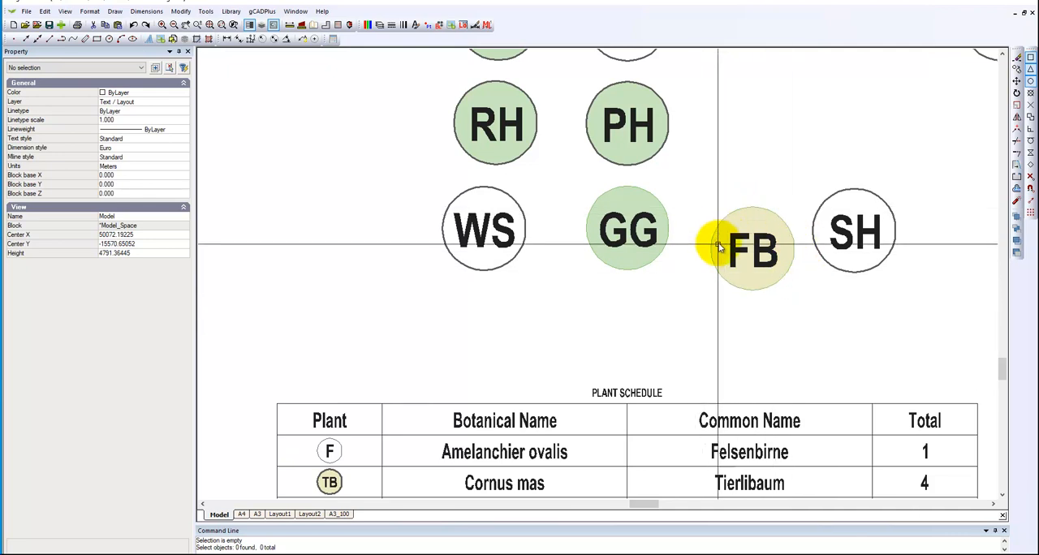
left_click(840, 273)
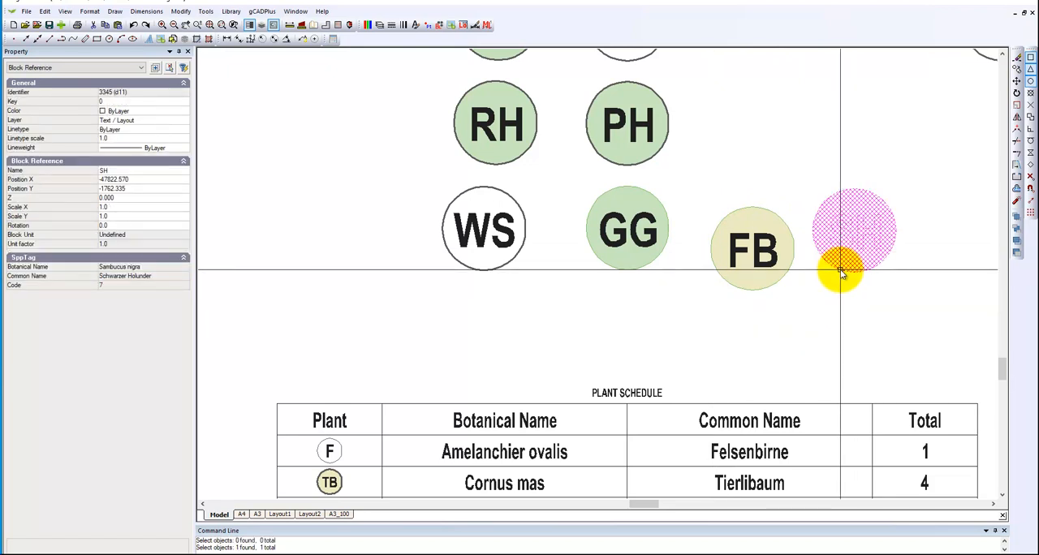
key("Escape")
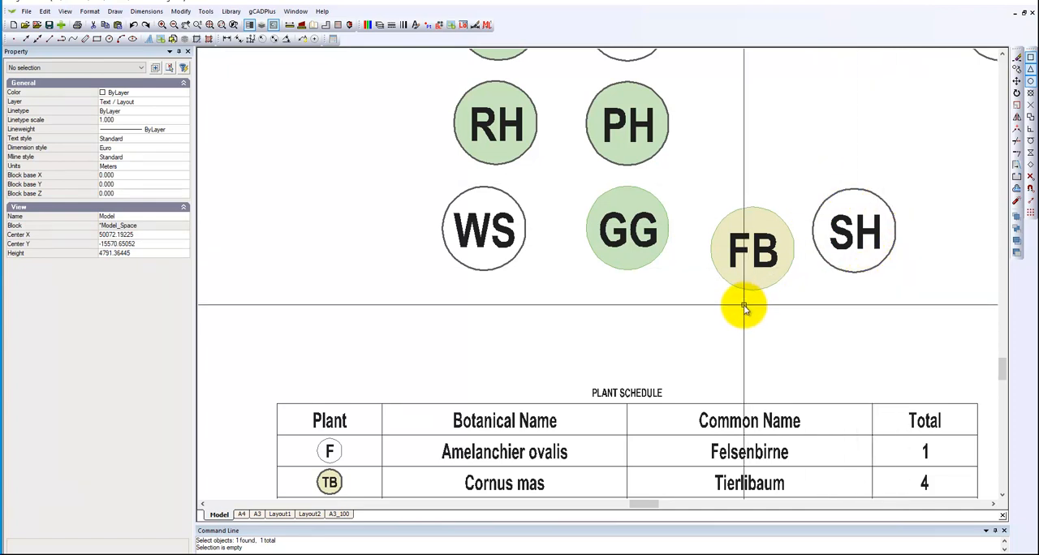
Turn the lineweight display off and back on to compare how the plant symbols and schedule are drawn.
scroll(742, 303, "down", 5)
middle_click_drag(597, 183, 588, 219)
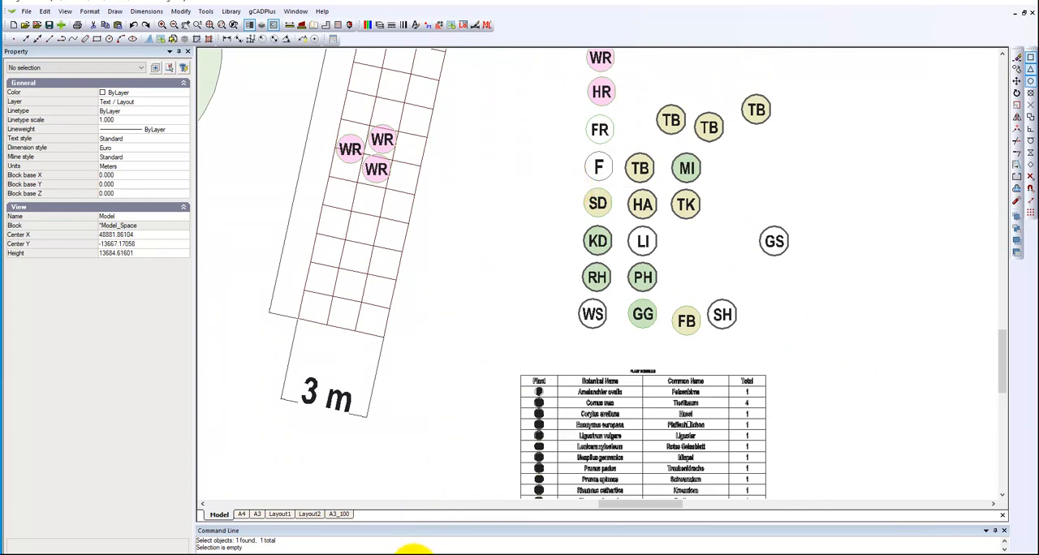
left_click(411, 551)
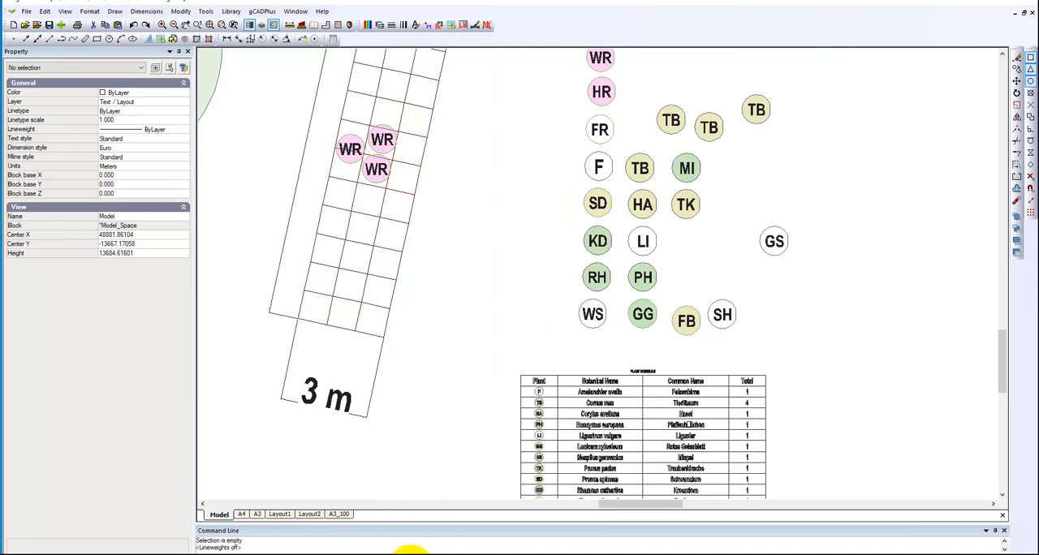
left_click(411, 551)
scroll(545, 430, "up", 3)
scroll(551, 353, "down", 4)
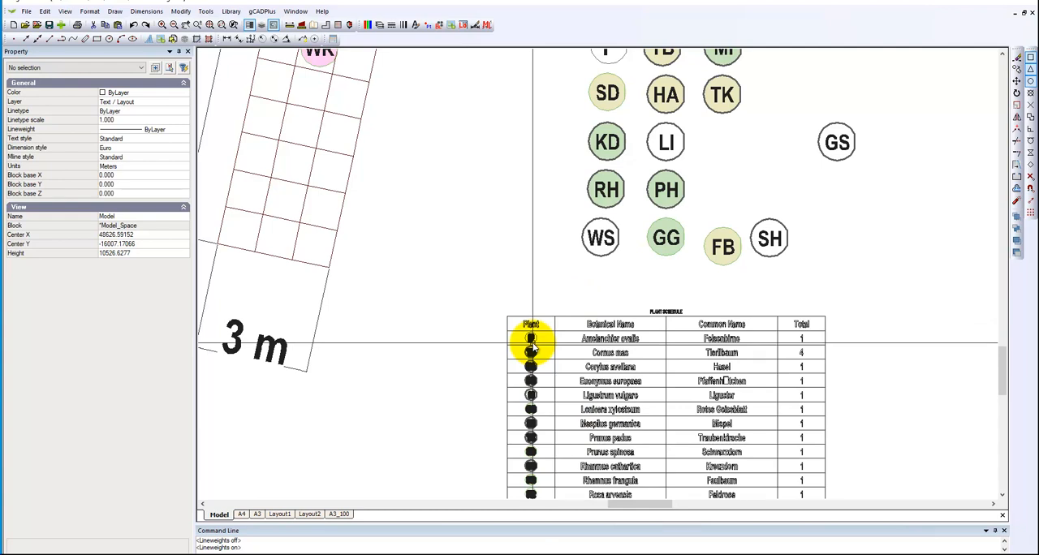
scroll(586, 357, "down", 1)
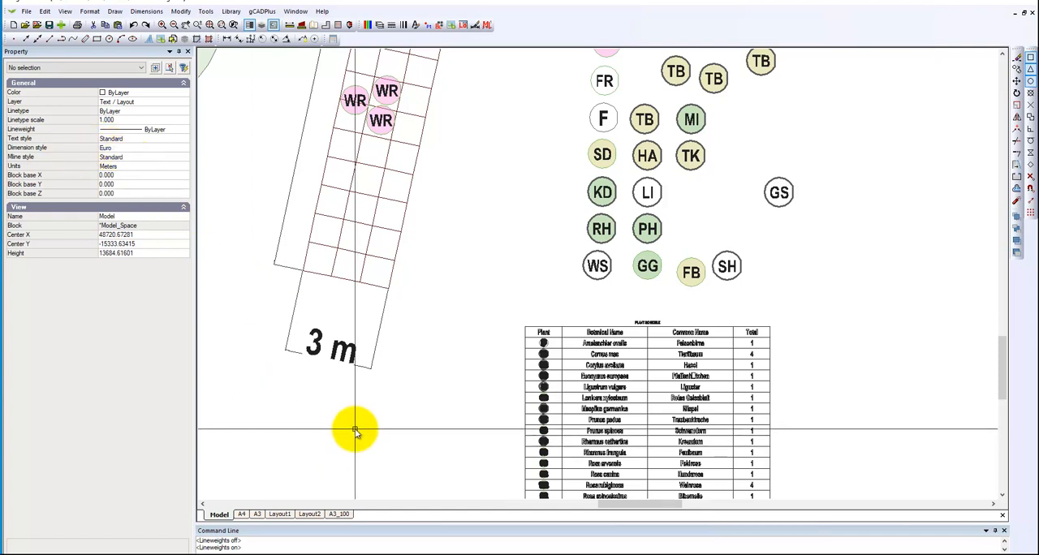
Set the arrow size to 250 in the Euro dimension style used by the 3 m dimension below the grid.
left_click(327, 370)
left_click(146, 11)
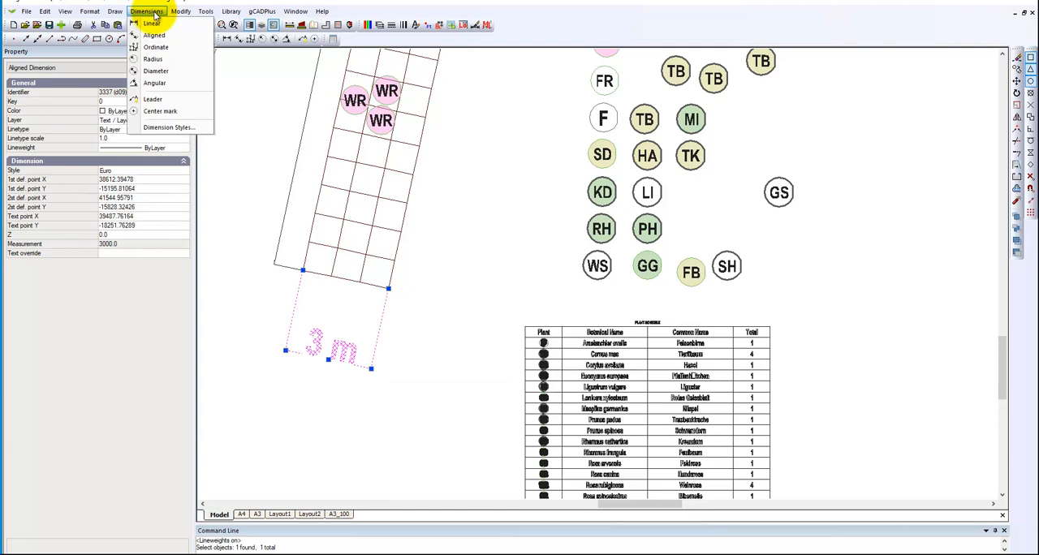
left_click(169, 128)
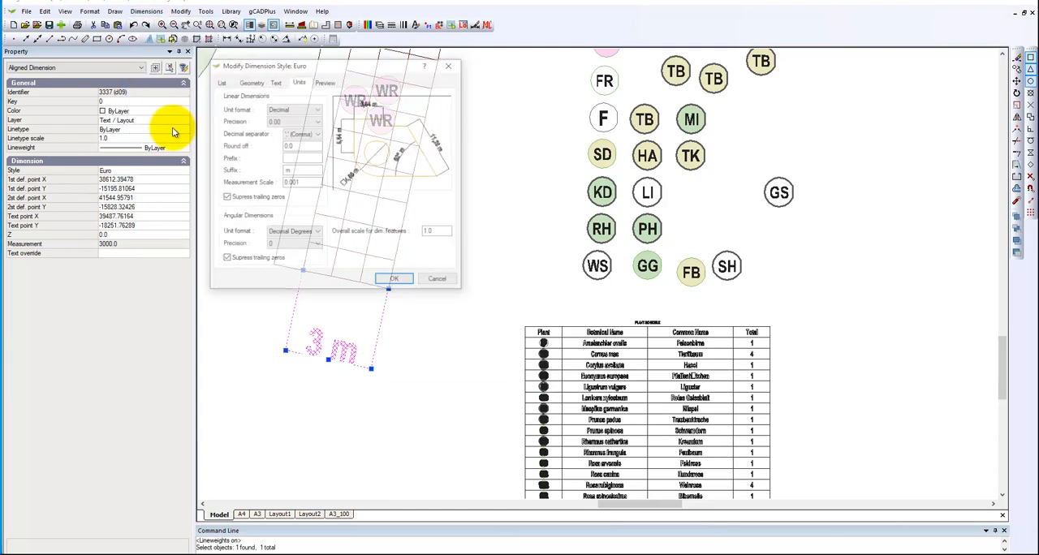
left_click(250, 82)
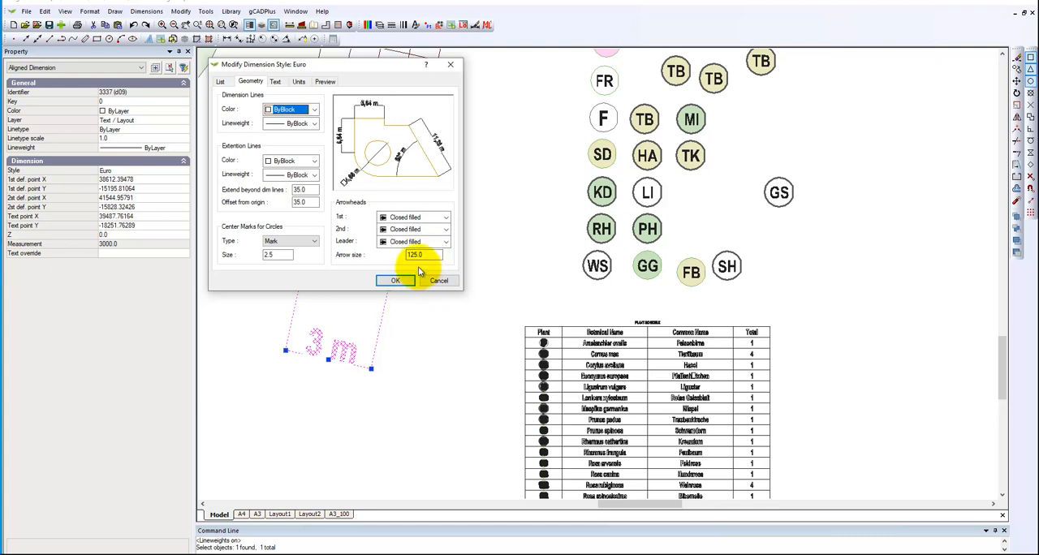
left_click_drag(420, 255, 407, 258)
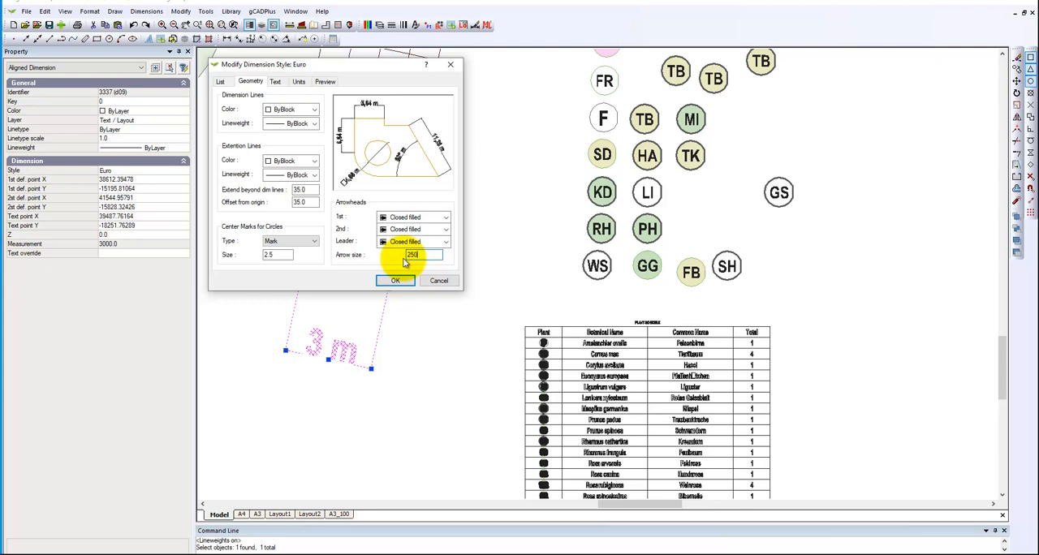
Set the Euro dimension style's text height to 200 and its text offset from the dimension line to 50.
left_click(276, 82)
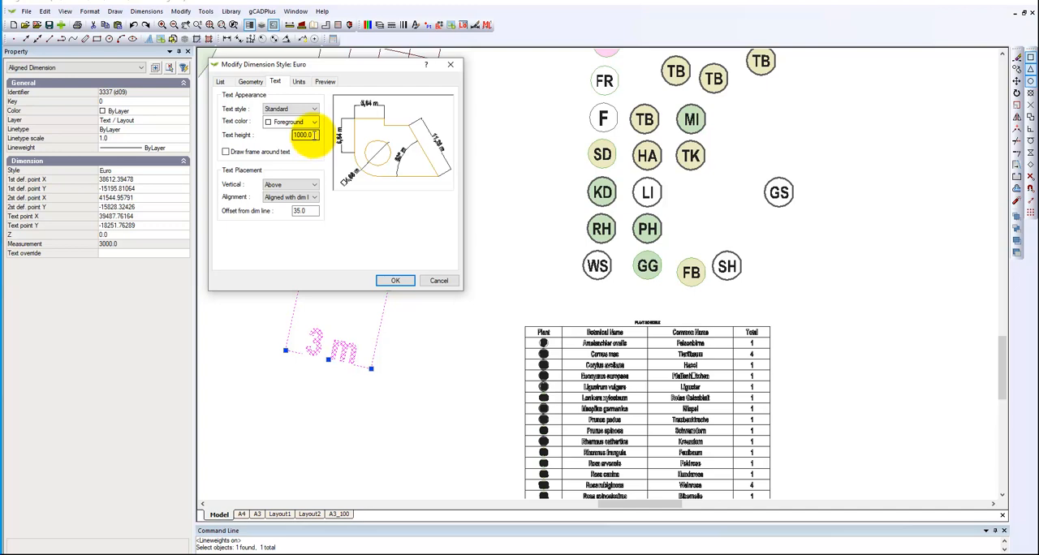
left_click_drag(313, 136, 292, 134)
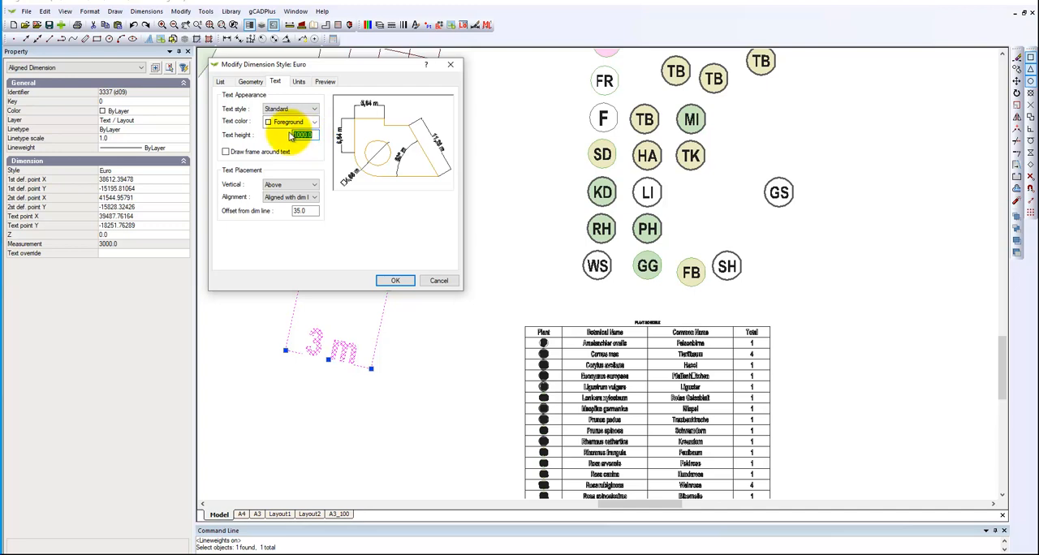
type("5")
type("00")
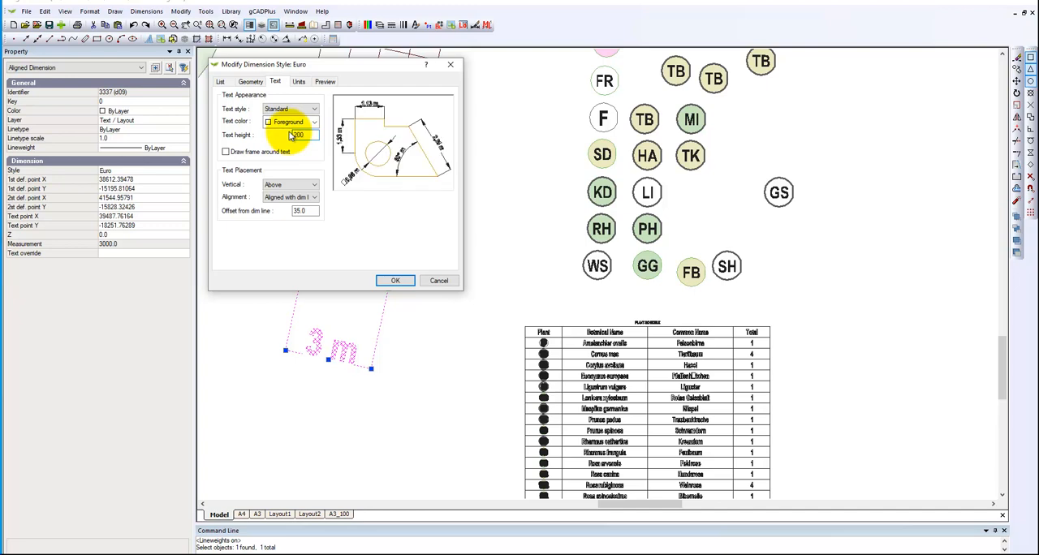
left_click(306, 211)
left_click_drag(306, 211, 290, 217)
type("50")
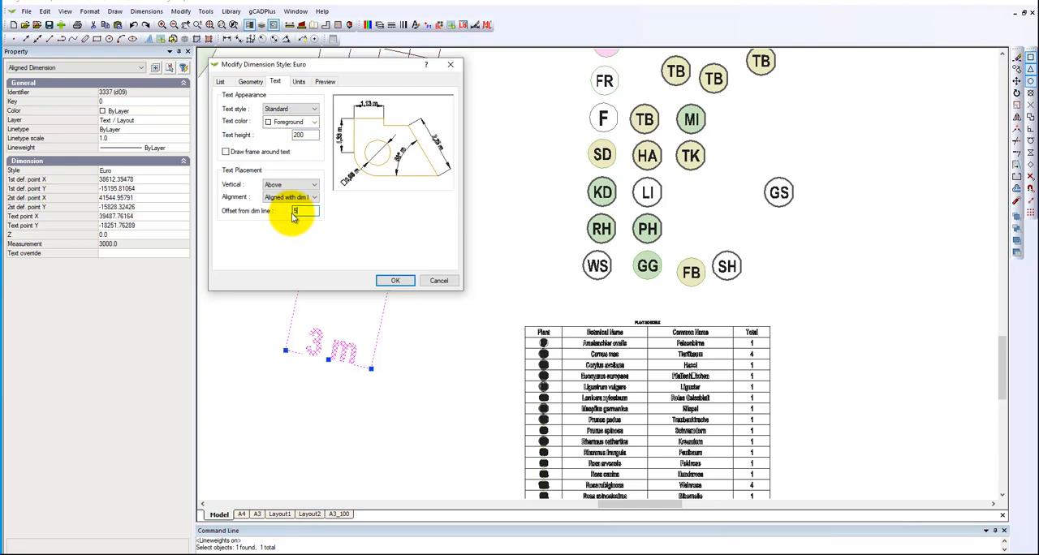
Remove the linear dimension suffix, reduce the linear precision to 0.0 and apply the Euro style changes.
left_click(299, 82)
left_click(294, 169)
key("BackSpace")
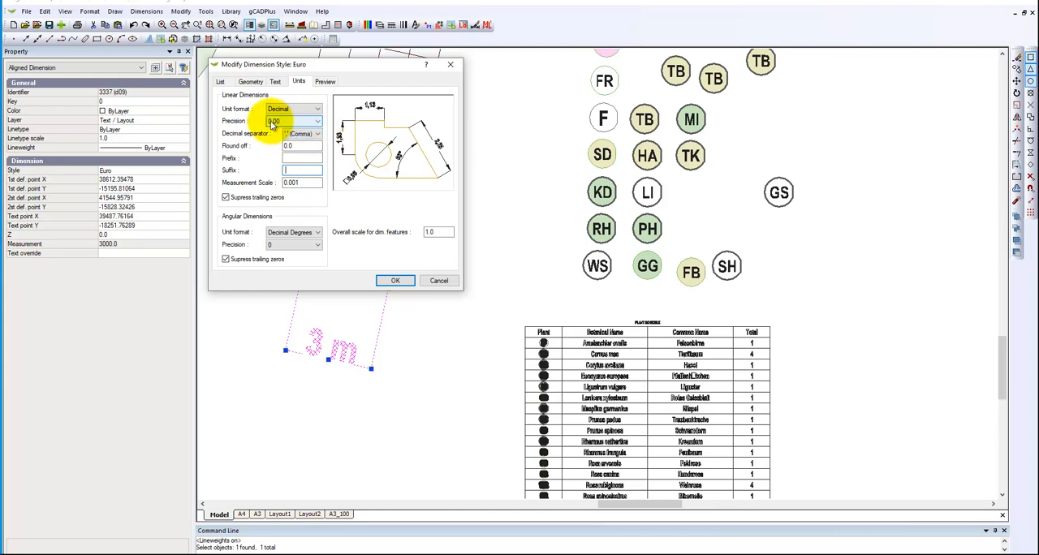
left_click(318, 121)
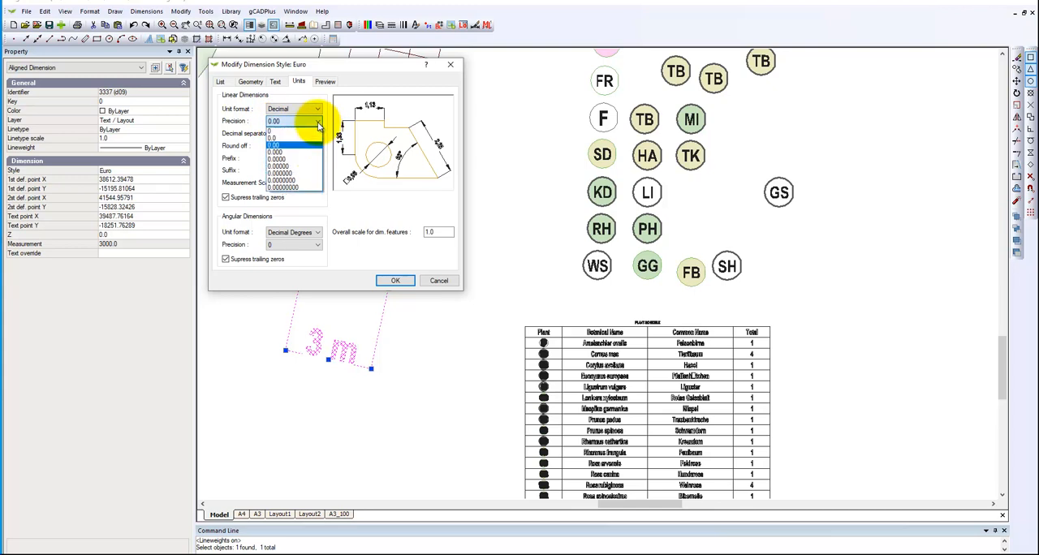
left_click(276, 138)
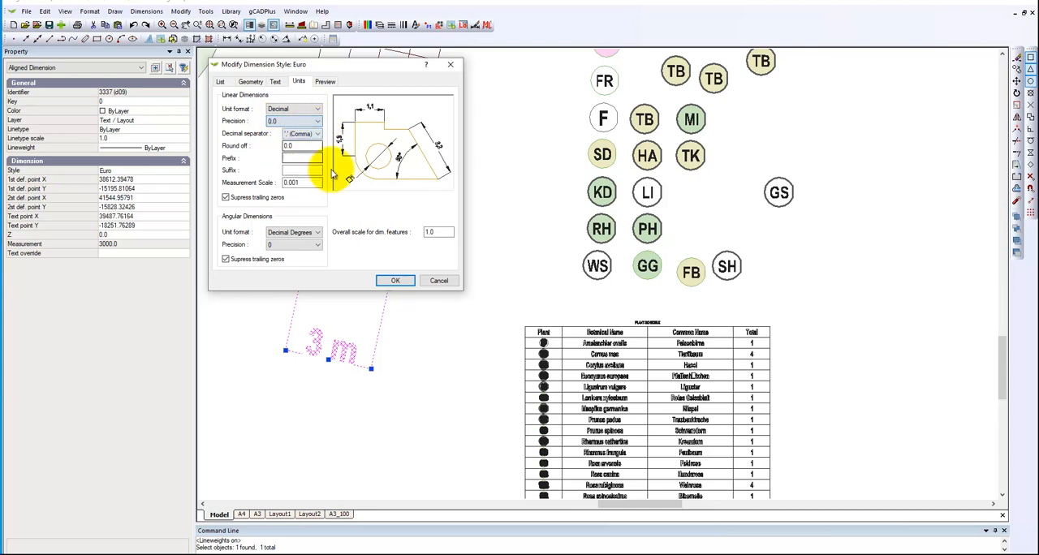
left_click(394, 281)
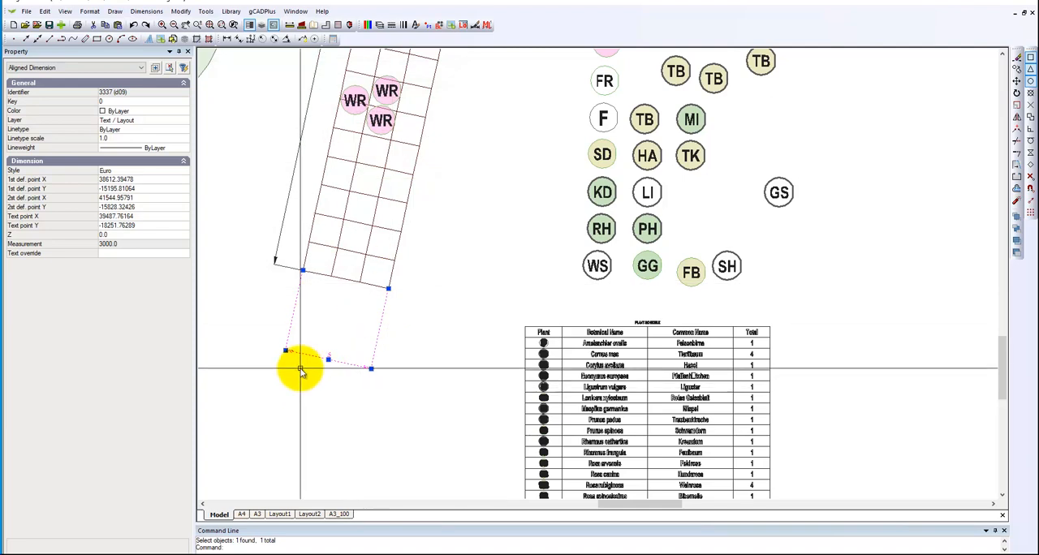
Examine the restyled width dimension below the grid up close, including its measurement and text override properties.
scroll(305, 386, "up", 4)
key("Escape")
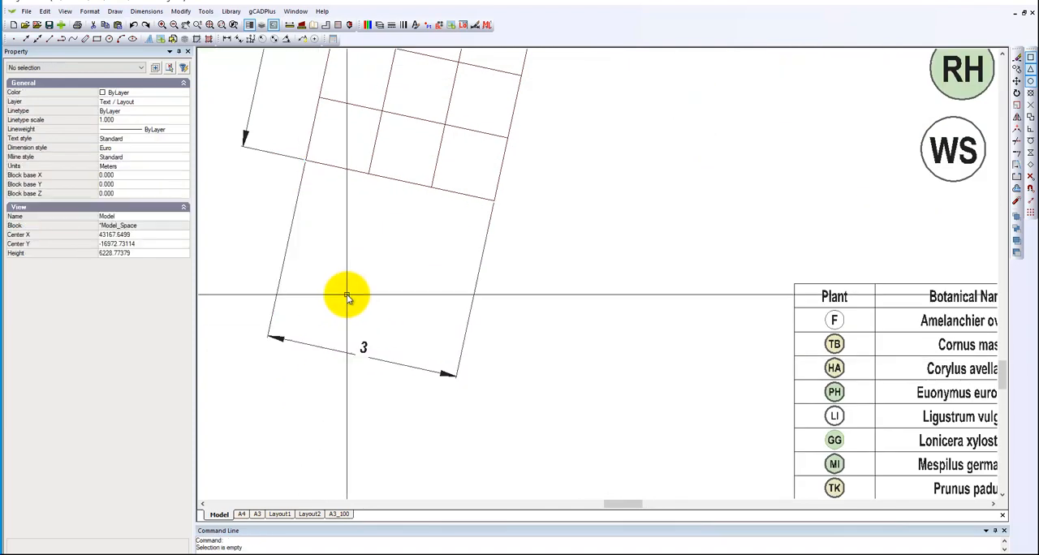
scroll(364, 359, "up", 2)
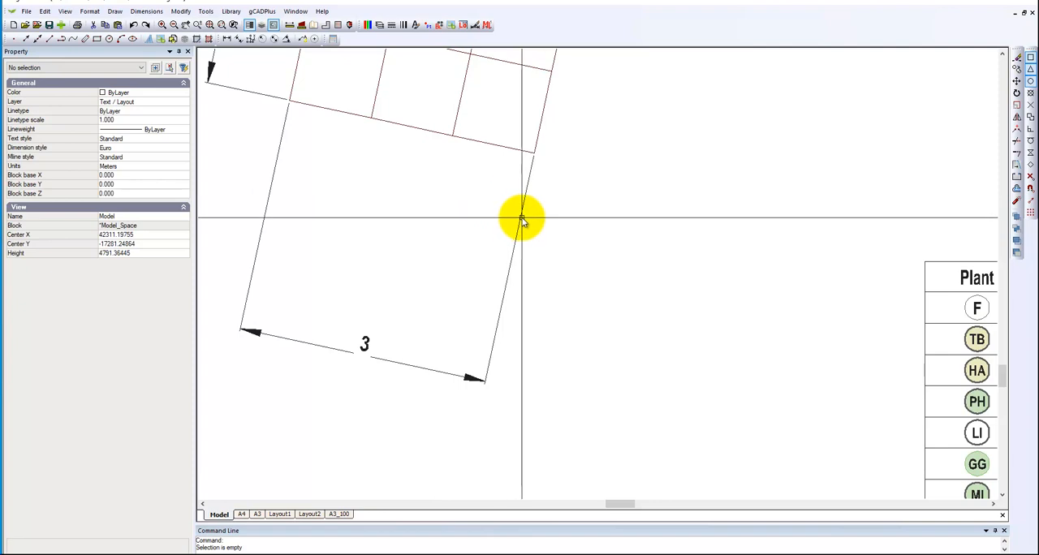
scroll(420, 301, "down", 3)
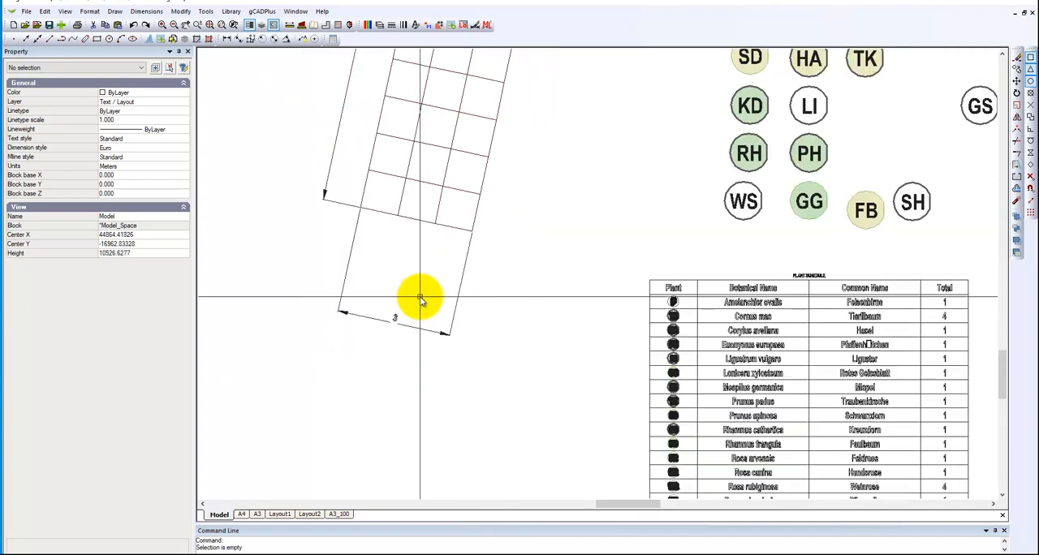
scroll(389, 330, "up", 3)
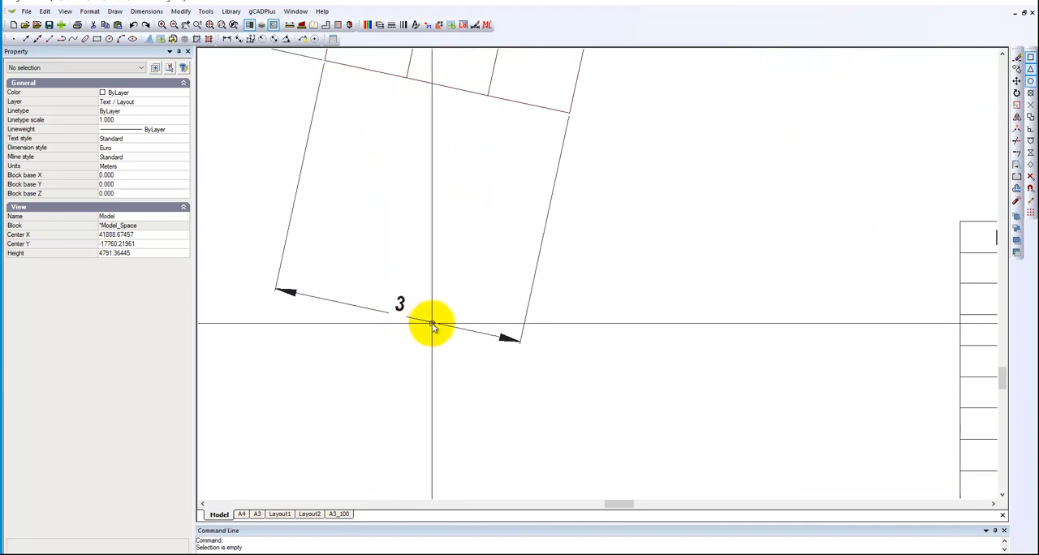
left_click(425, 324)
scroll(406, 320, "down", 1)
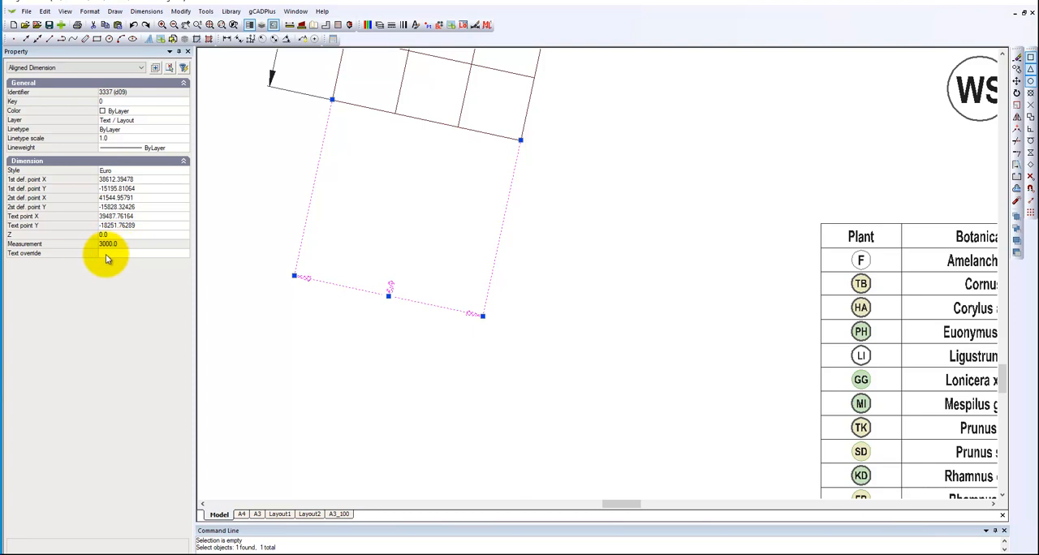
key("Escape")
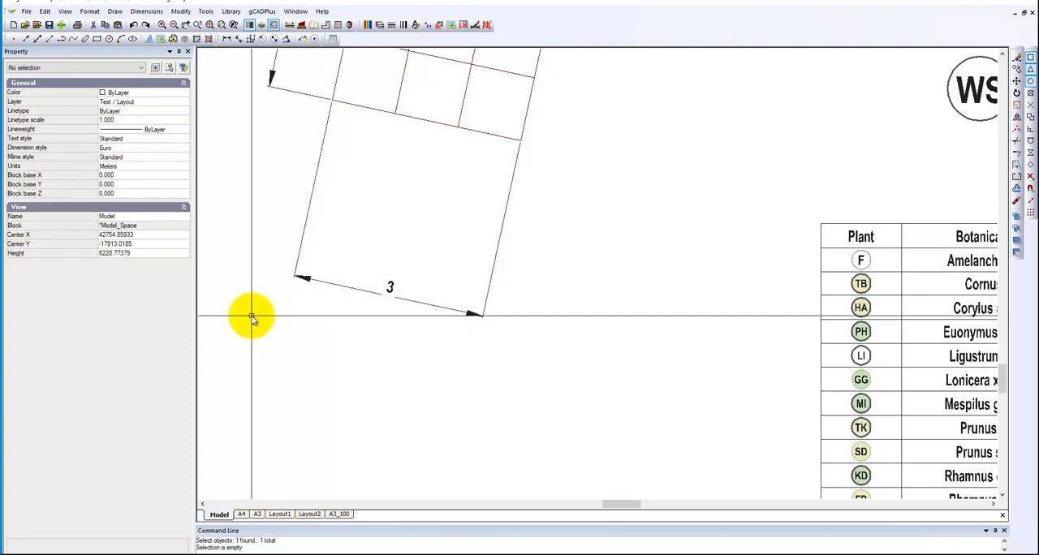
left_click(389, 290)
key("Escape")
Clear the Euro dimension style's measurement scale, apply it and check the width dimension's measurement property.
left_click(146, 11)
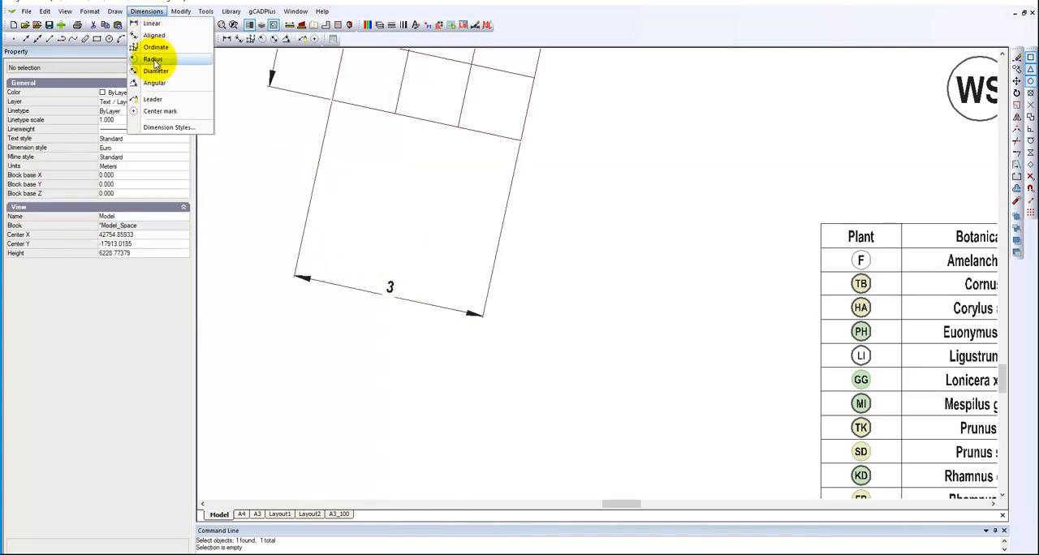
left_click(195, 128)
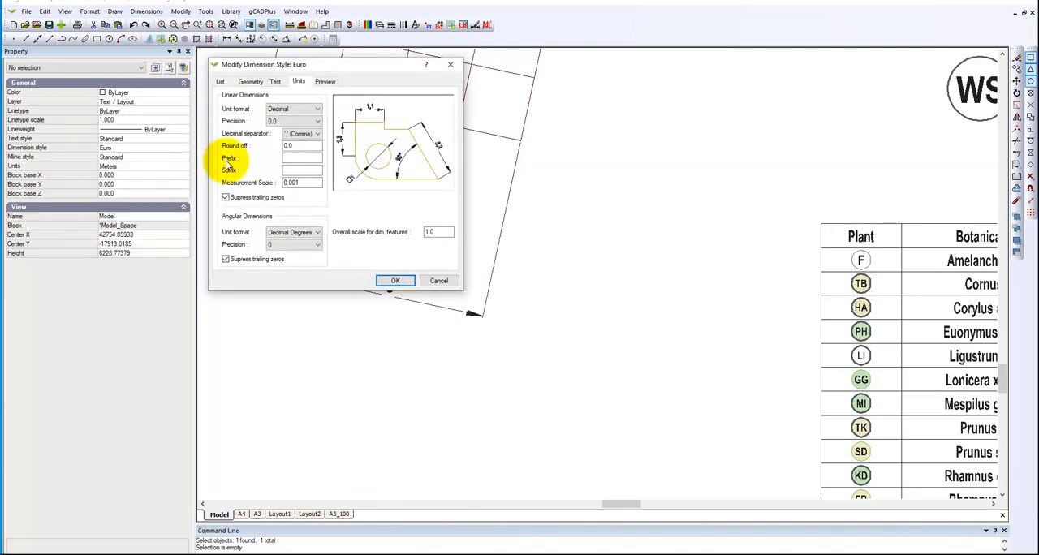
left_click(300, 183)
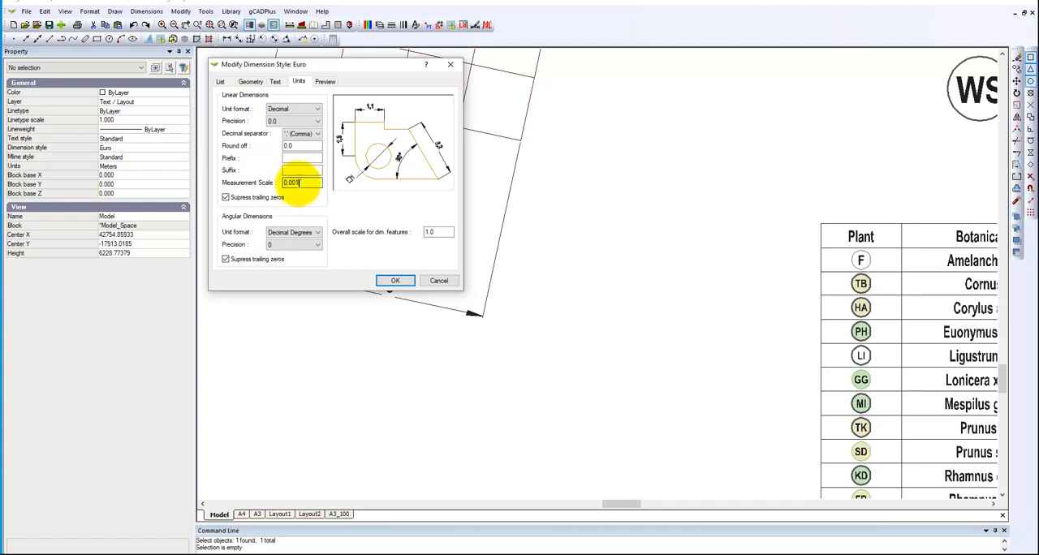
left_click_drag(301, 184, 273, 186)
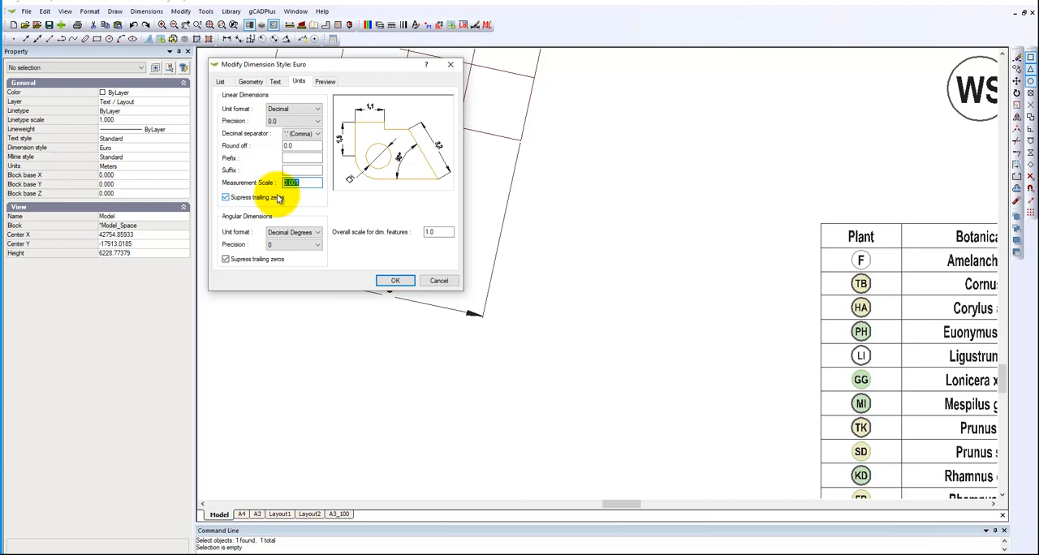
key("BackSpace")
left_click(396, 280)
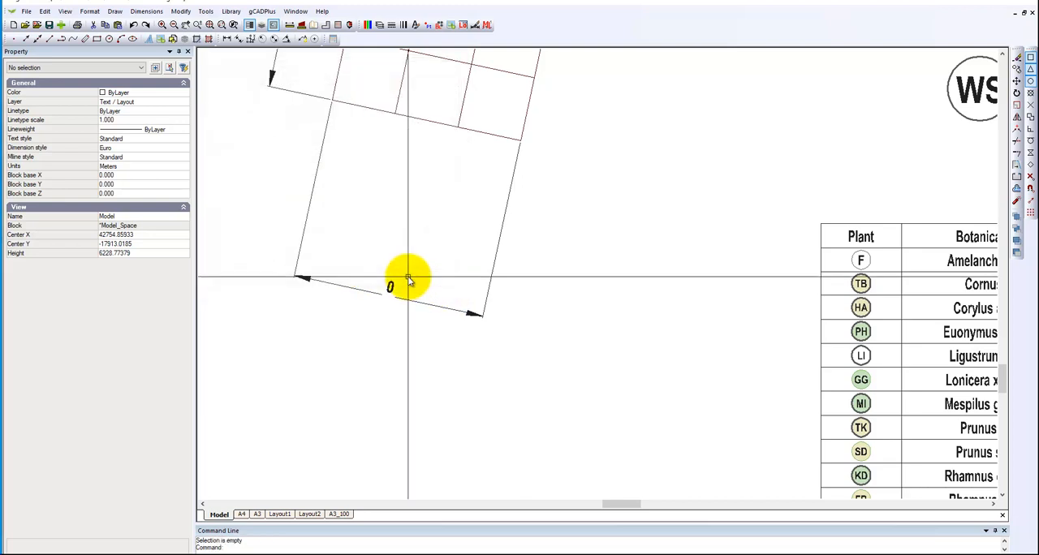
left_click(390, 296)
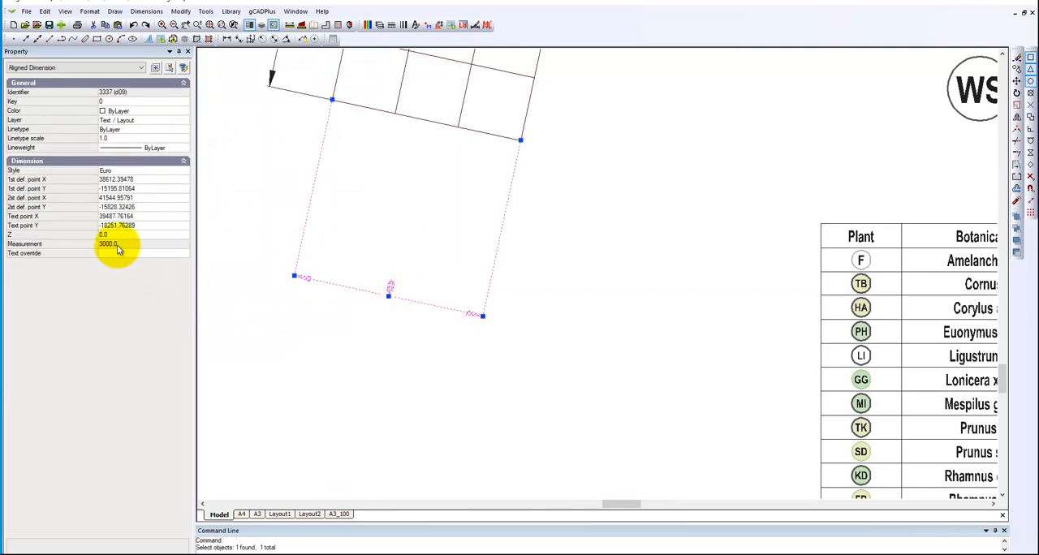
key("Escape")
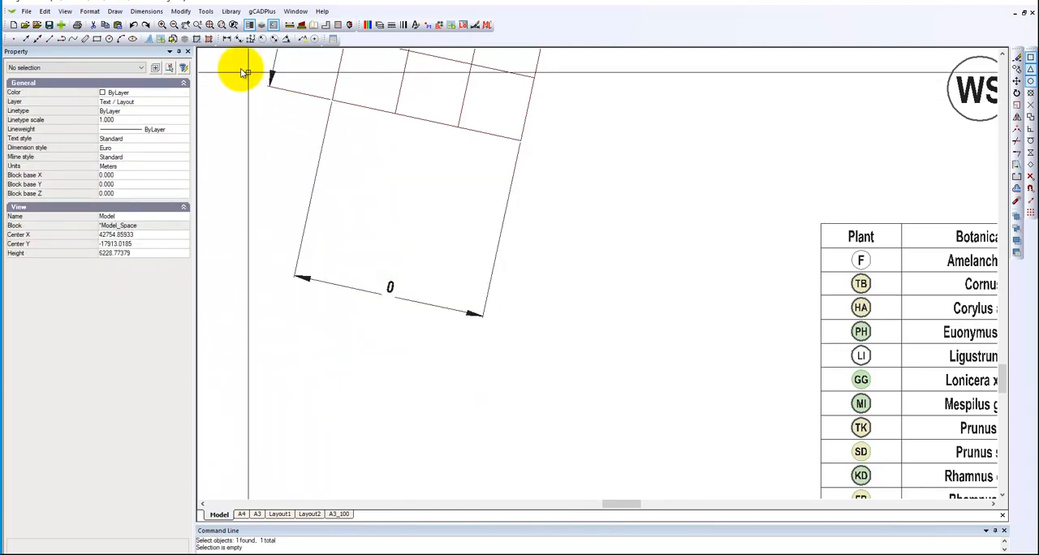
Set the Euro dimension style's angular precision to 0.00 and apply the change.
left_click(146, 11)
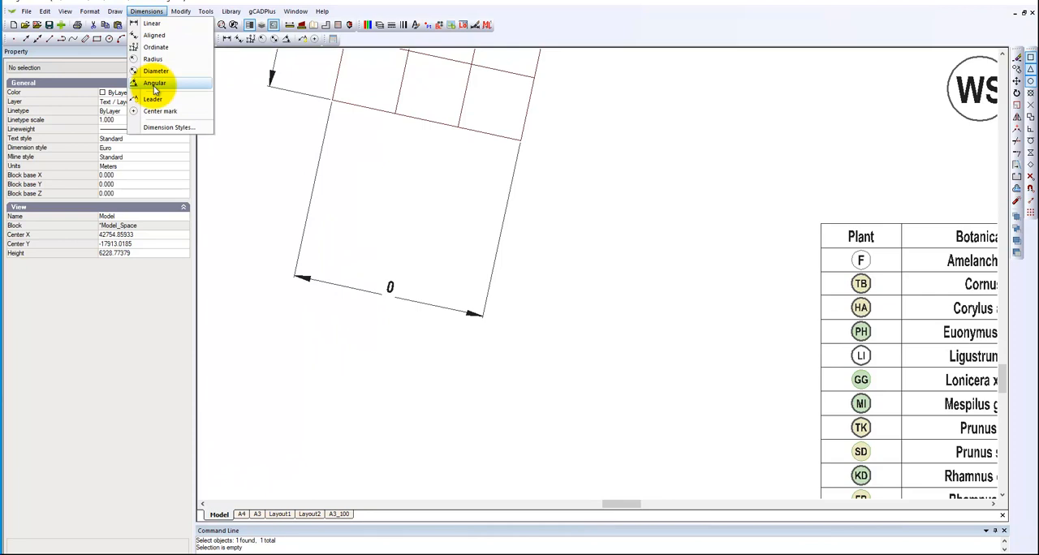
left_click(169, 127)
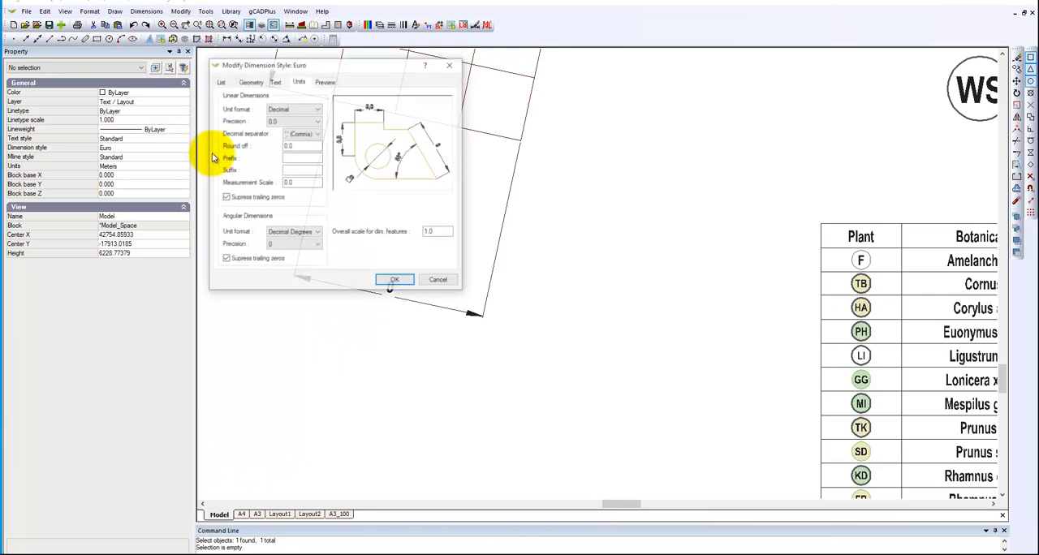
left_click(317, 245)
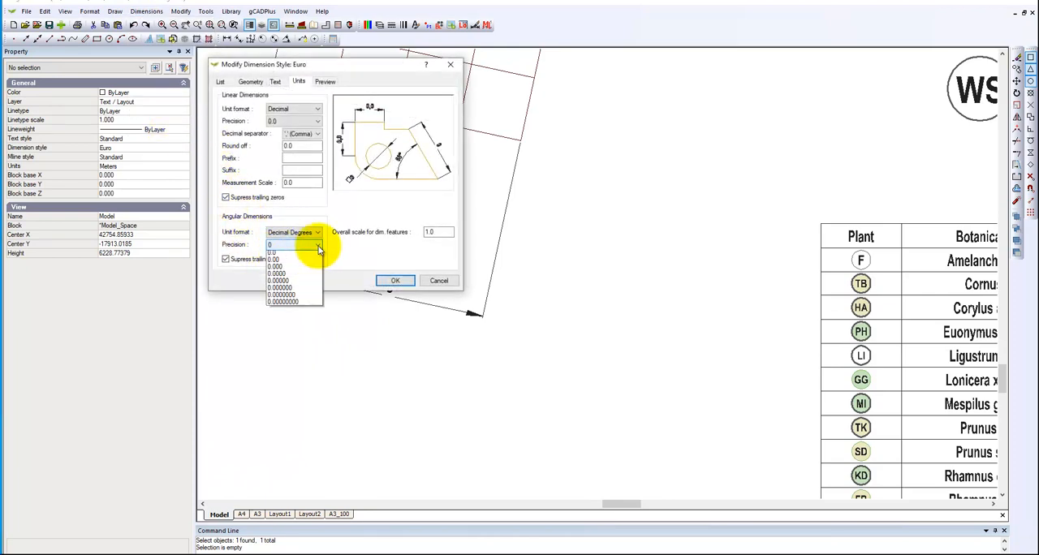
left_click(280, 268)
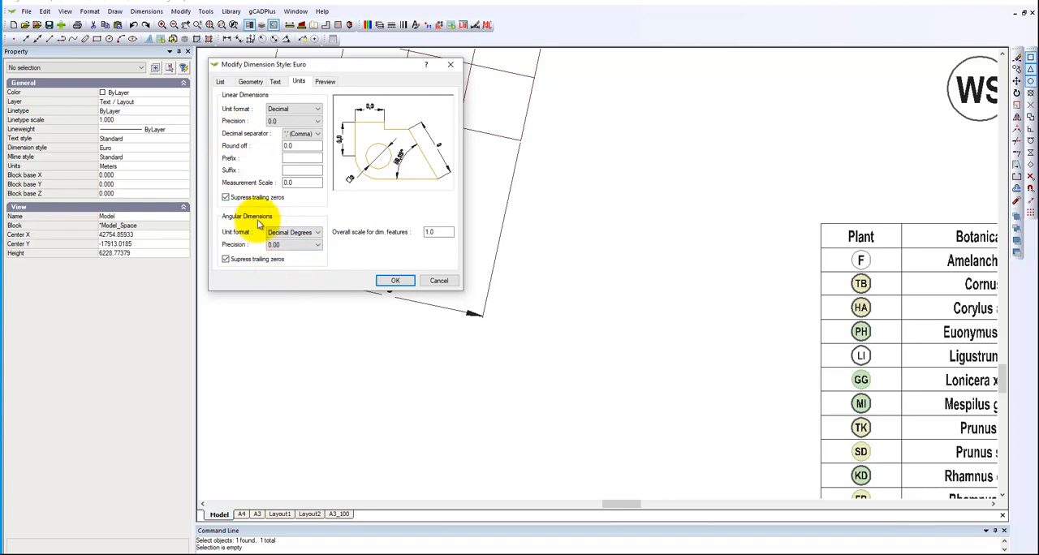
left_click(385, 281)
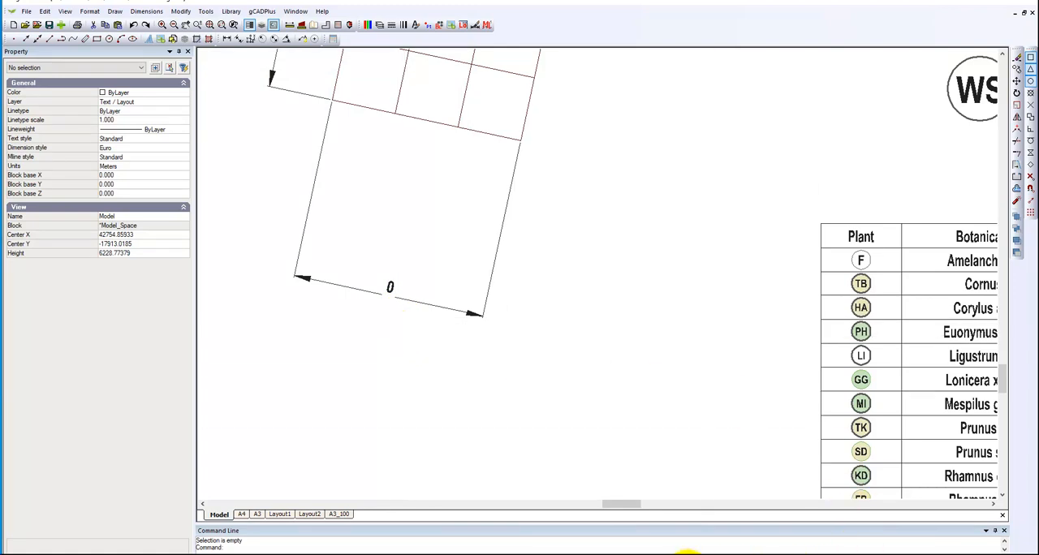
Correct the Euro dimension style's linear measurement scale, apply it and check the width dimension below the grid.
mouse_move(657, 553)
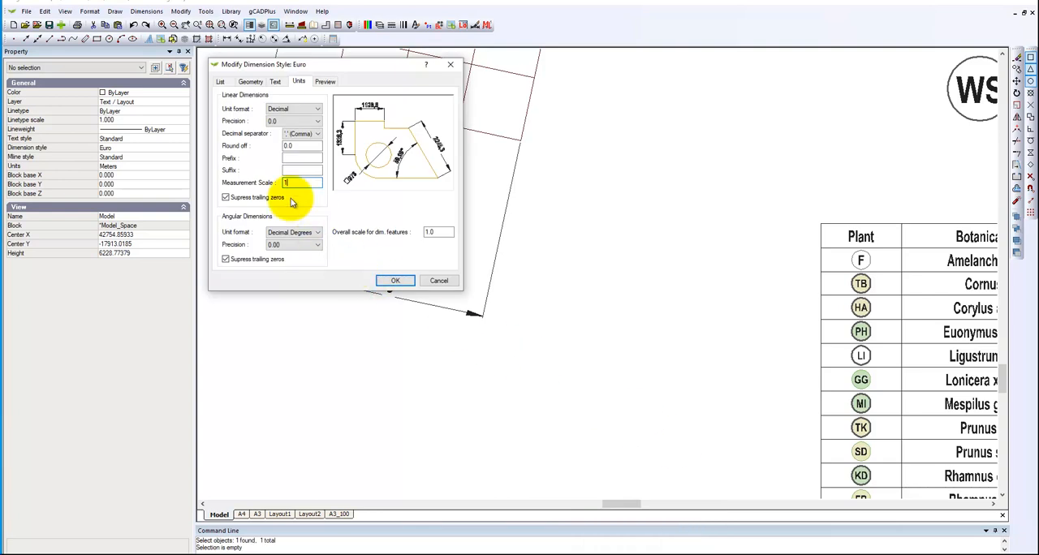
left_click(292, 182)
left_click(381, 282)
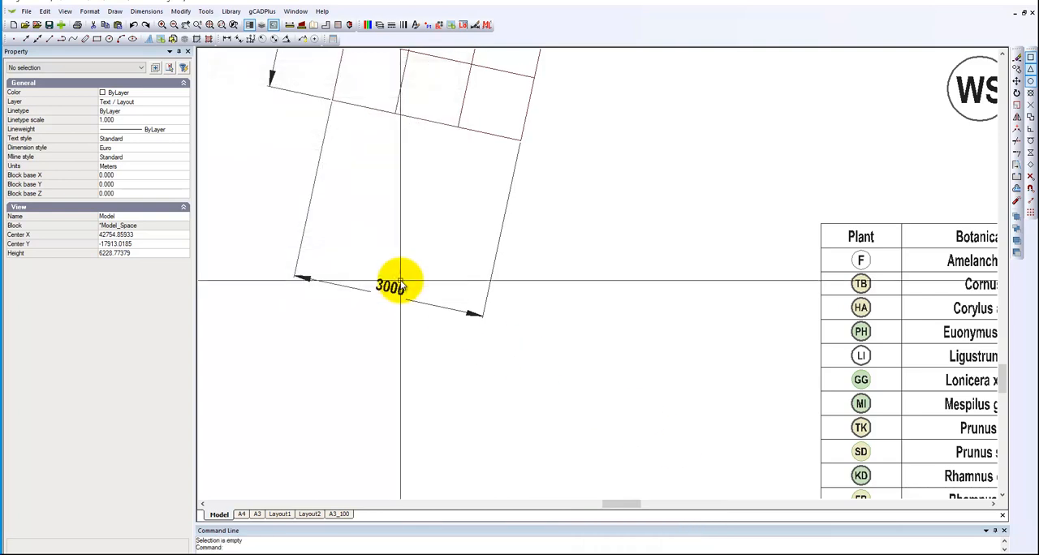
scroll(373, 362, "down", 2)
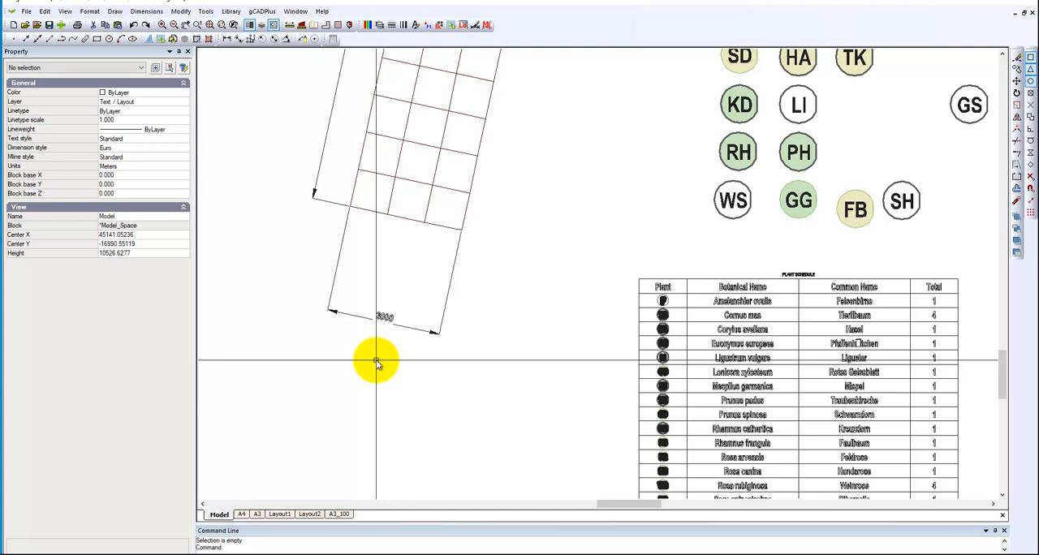
scroll(386, 325, "up", 2)
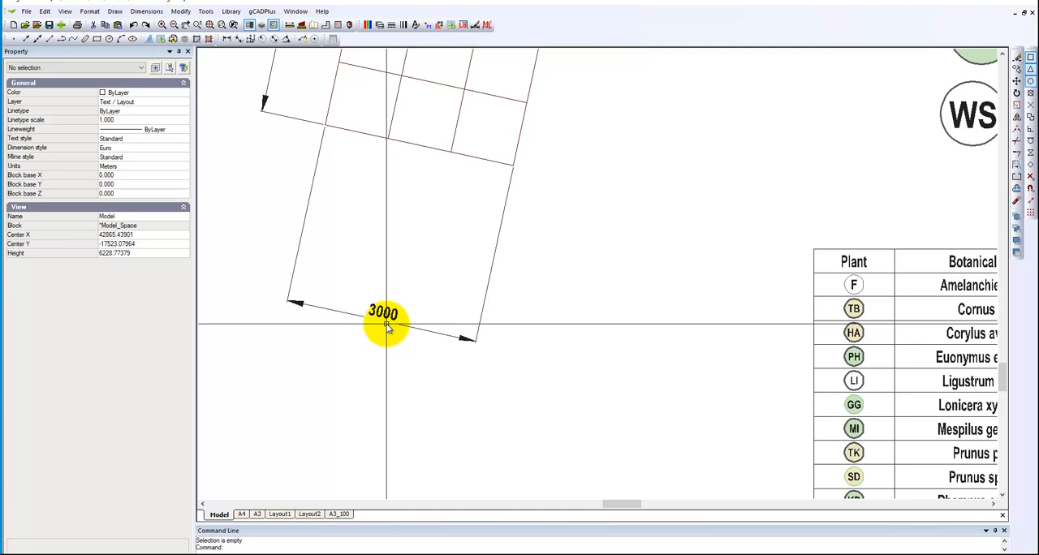
scroll(386, 324, "down", 3)
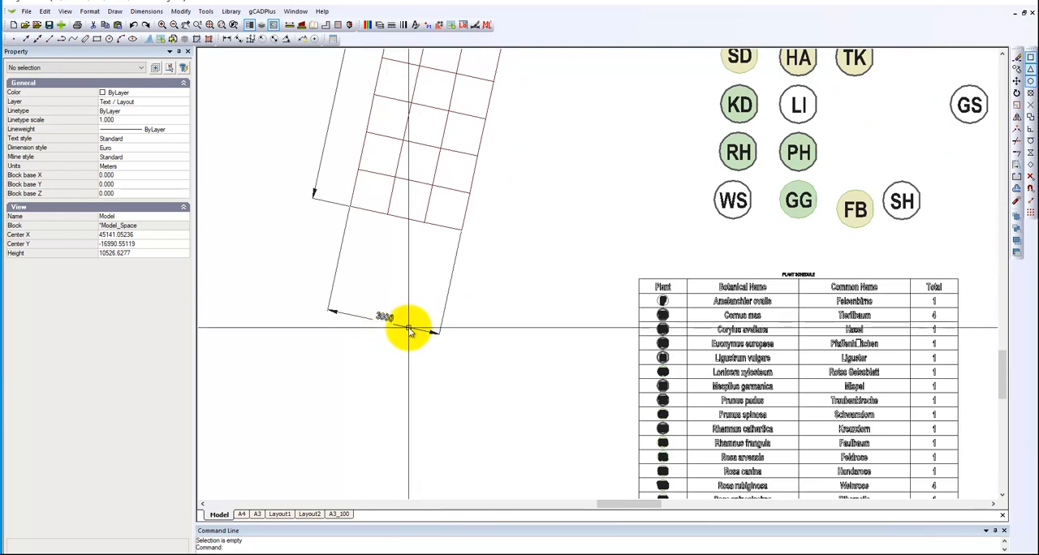
Move the width dimension line up close to the grid's lower edge and check its new placement.
left_click(406, 330)
left_click_drag(385, 324, 400, 244)
key("Escape")
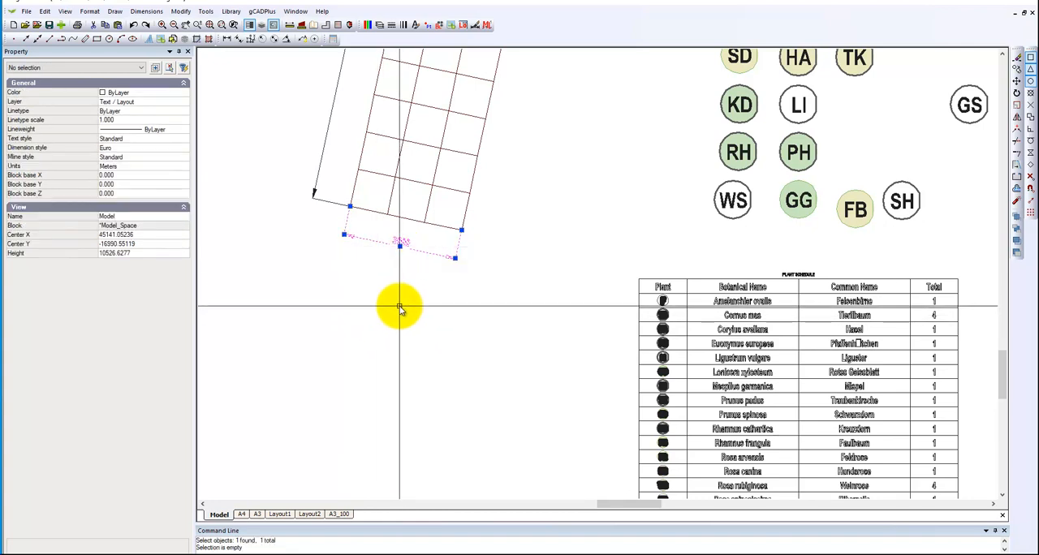
scroll(396, 264, "up", 4)
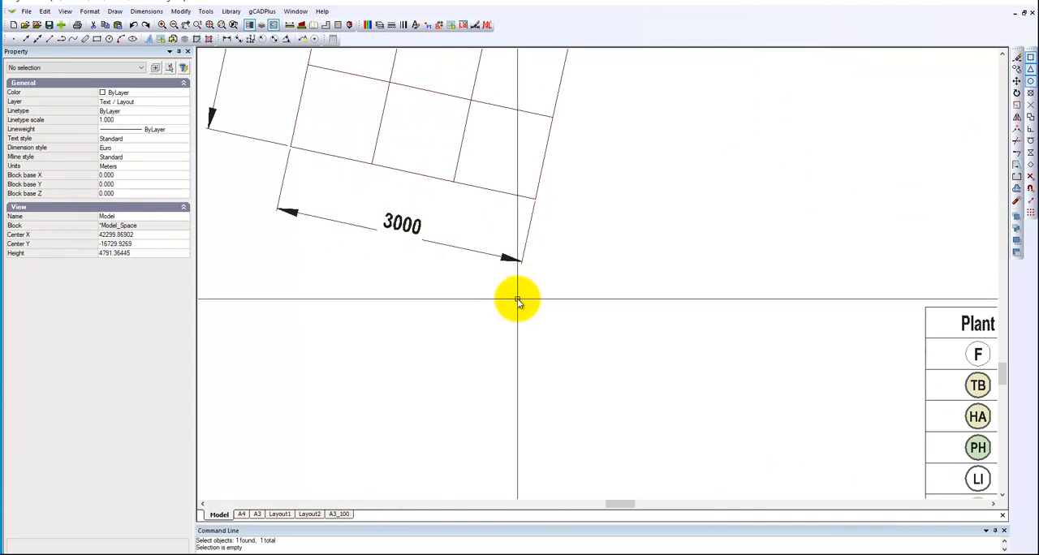
scroll(517, 300, "down", 1)
scroll(517, 302, "down", 1)
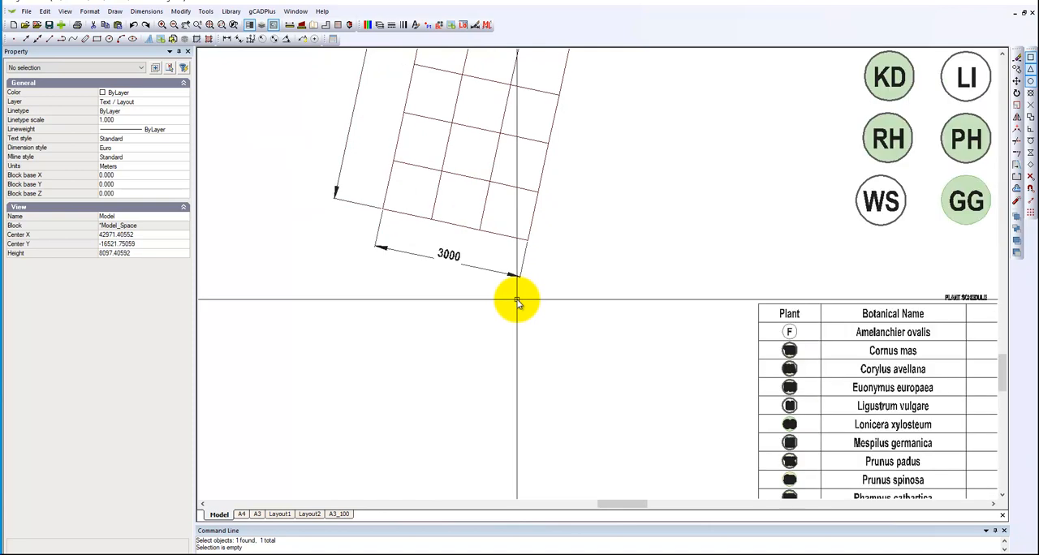
scroll(517, 302, "down", 1)
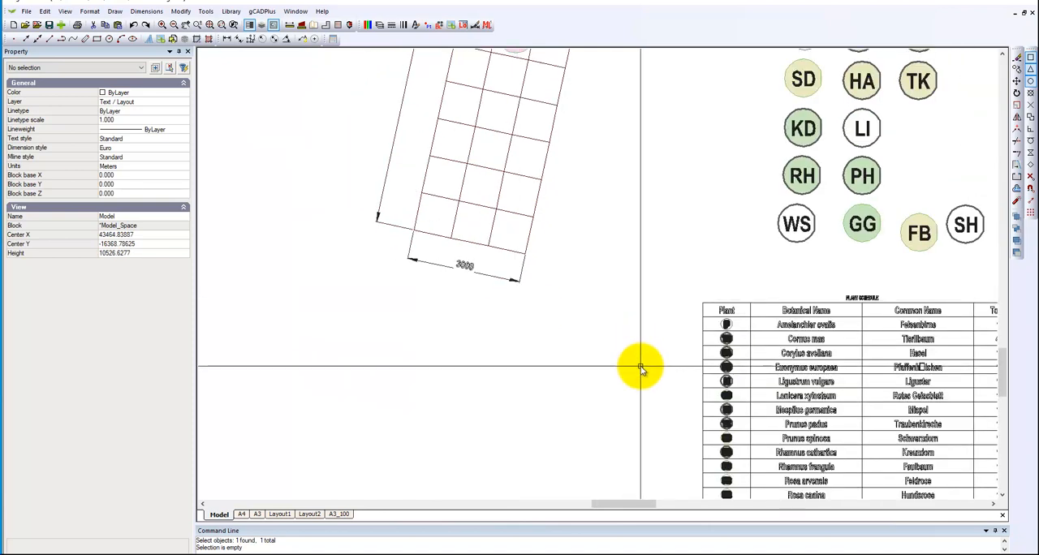
Open the WS plant symbol's block definition in the block editor.
middle_click_drag(735, 218, 622, 237)
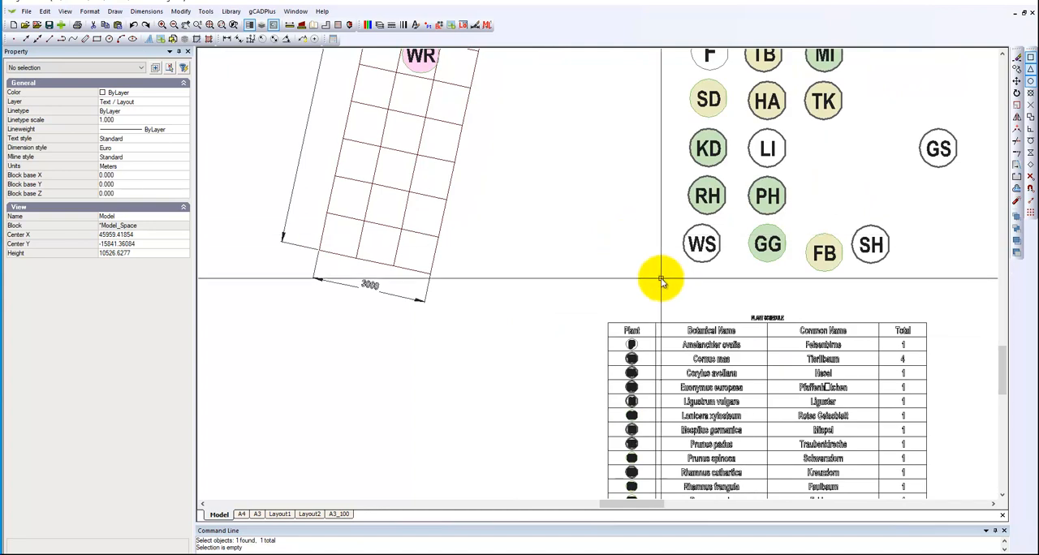
left_click(702, 255)
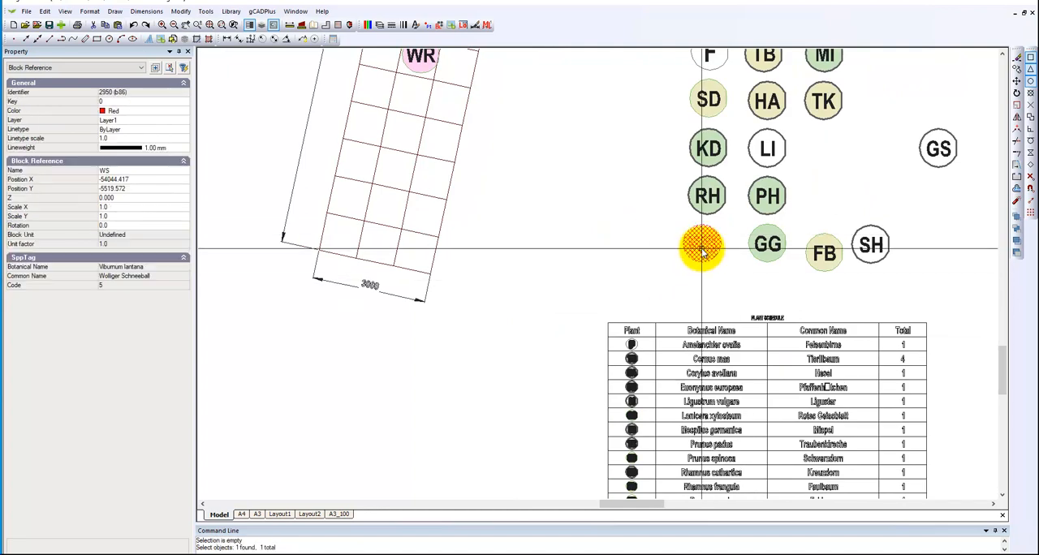
right_click(703, 255)
left_click(757, 397)
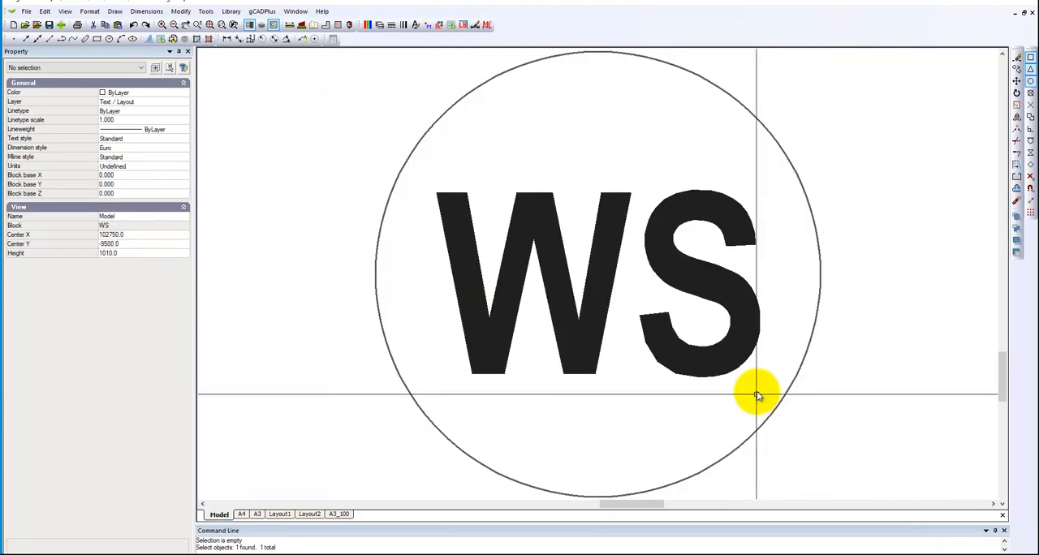
Examine the WS symbol circle's lineweight, fill and border properties, and close the block editor.
left_click(808, 201)
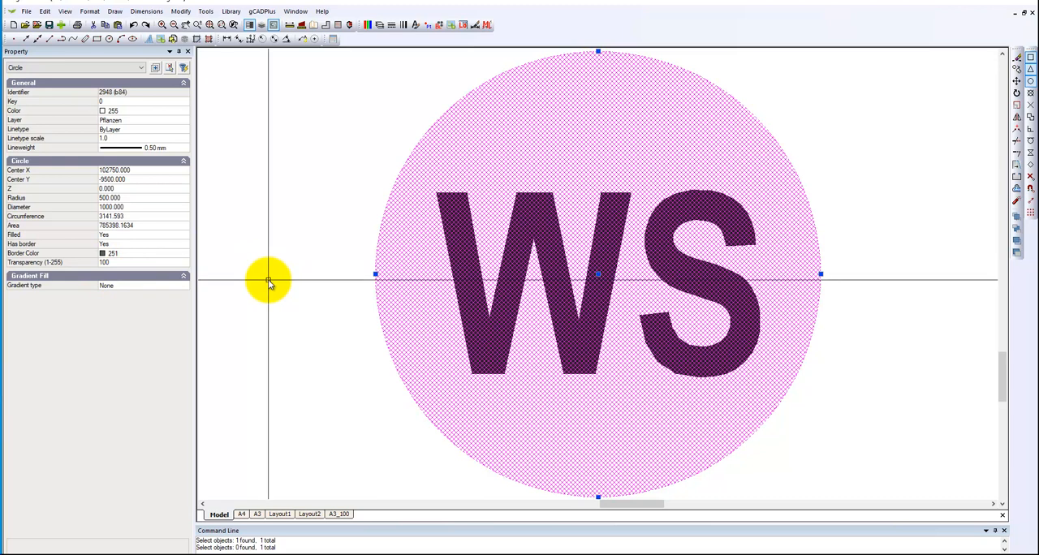
left_click(269, 279)
left_click(388, 244)
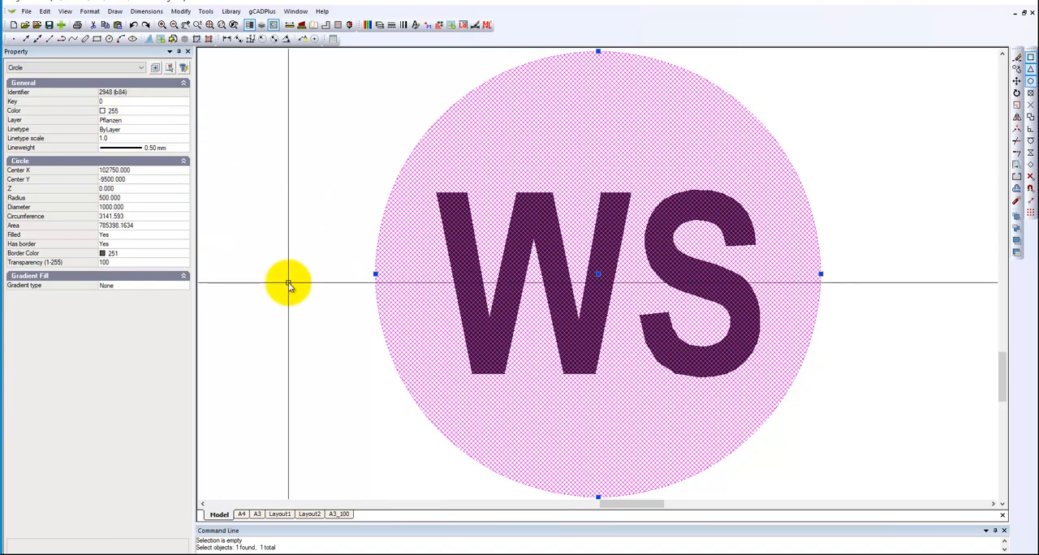
key("Escape")
right_click(314, 287)
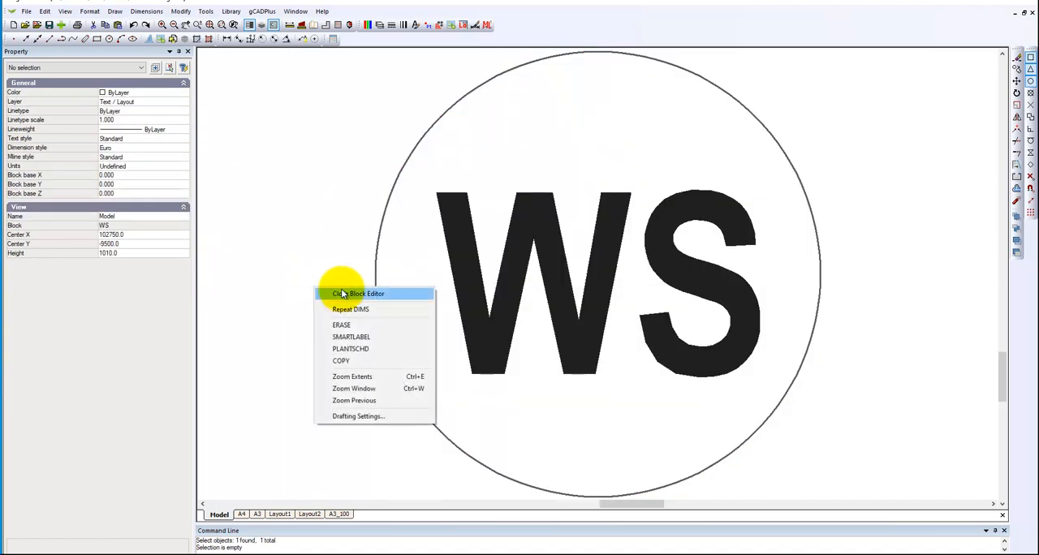
left_click(341, 293)
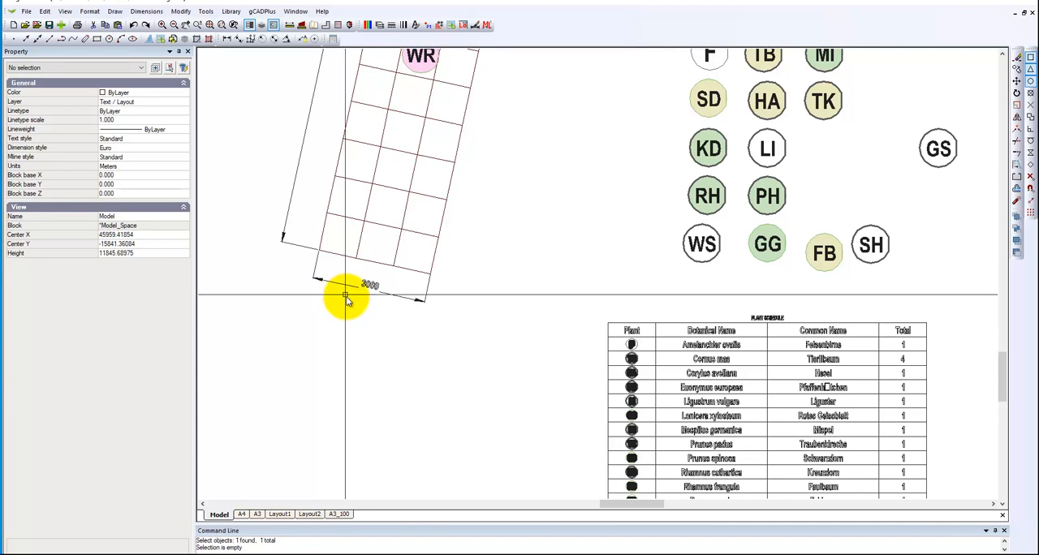